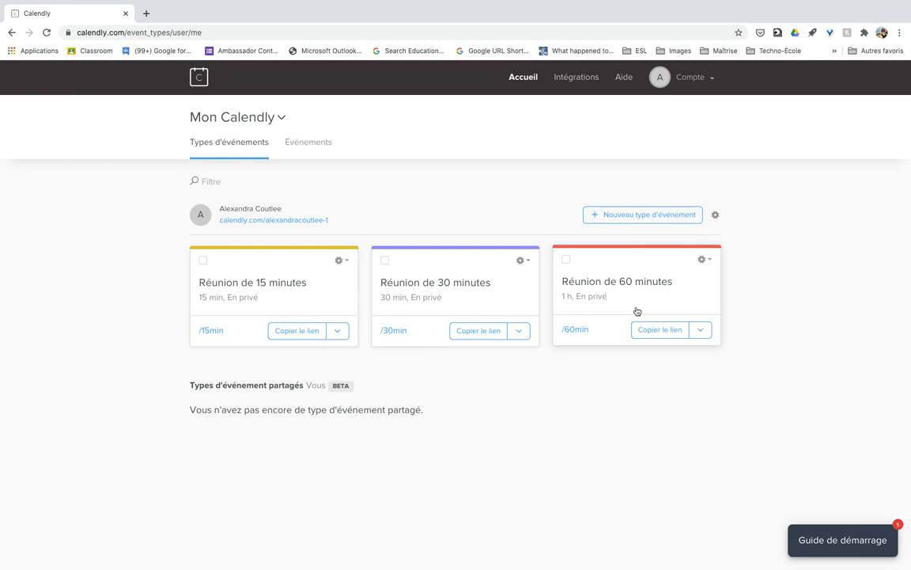
Switch to the other Calendly account and view its public booking page offering the Soutien EduTic event
key("ctrl+Left")
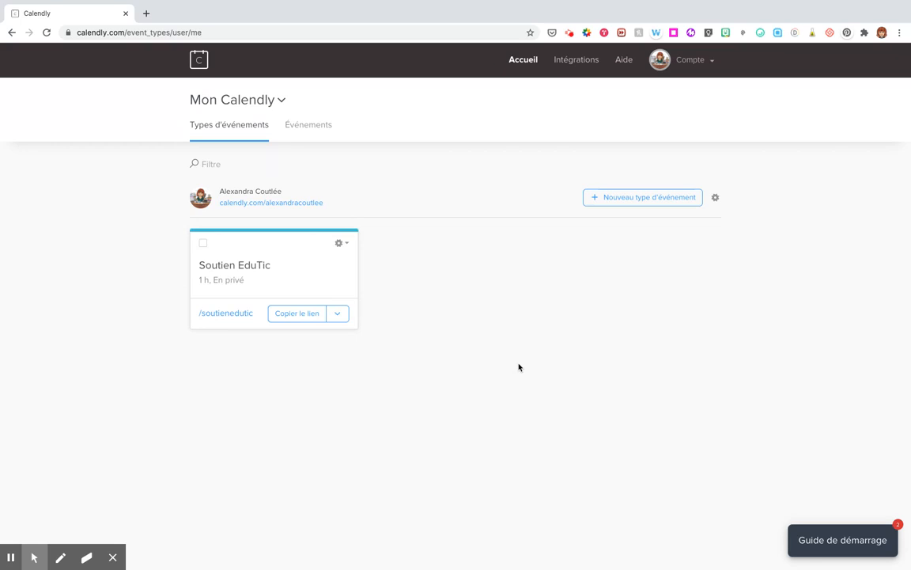
left_click(274, 203)
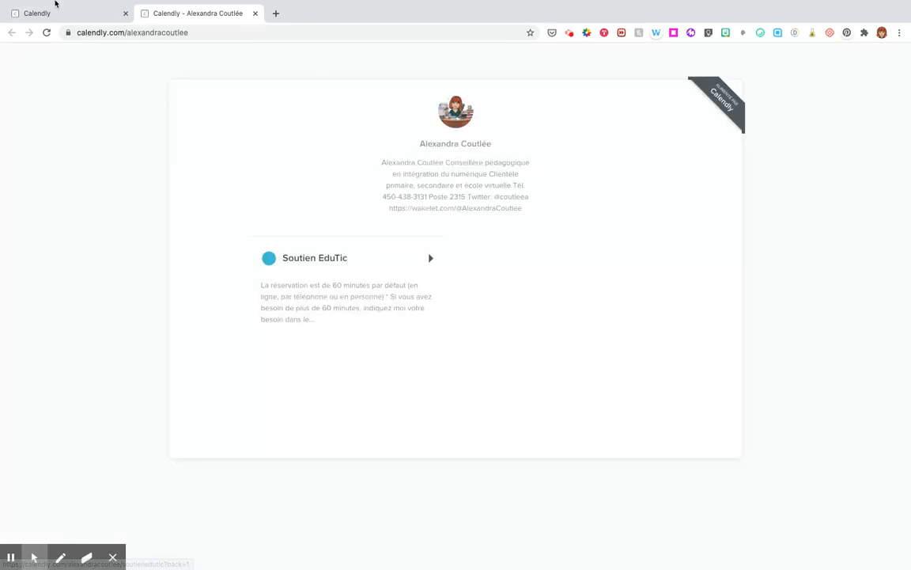
left_click(53, 16)
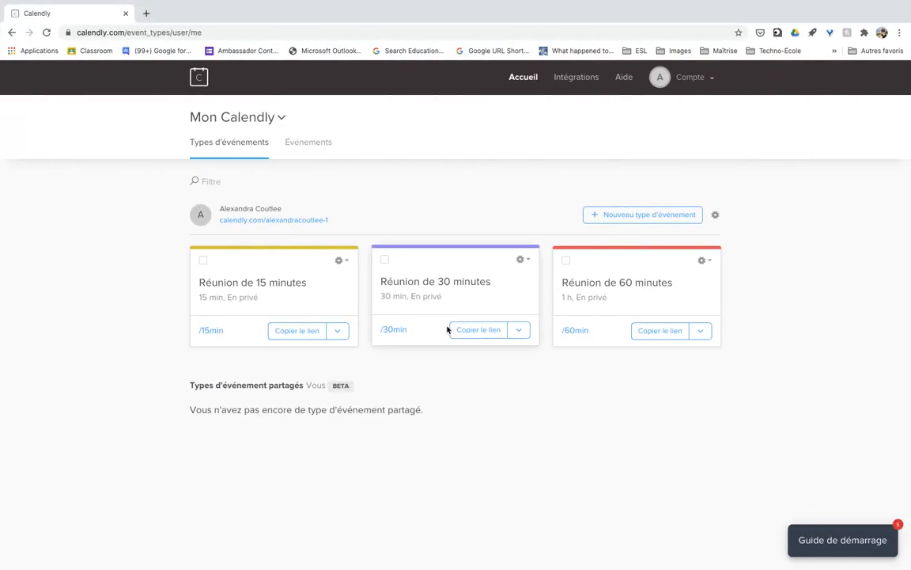
Start a new private (En privé) event type in the account with three default meetings and name it Rencontre
left_click(622, 226)
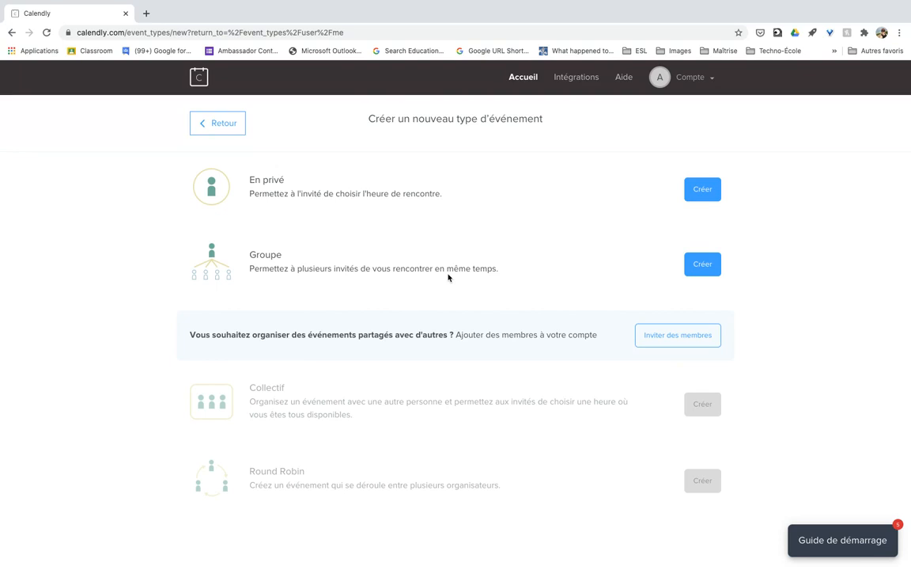
left_click(702, 191)
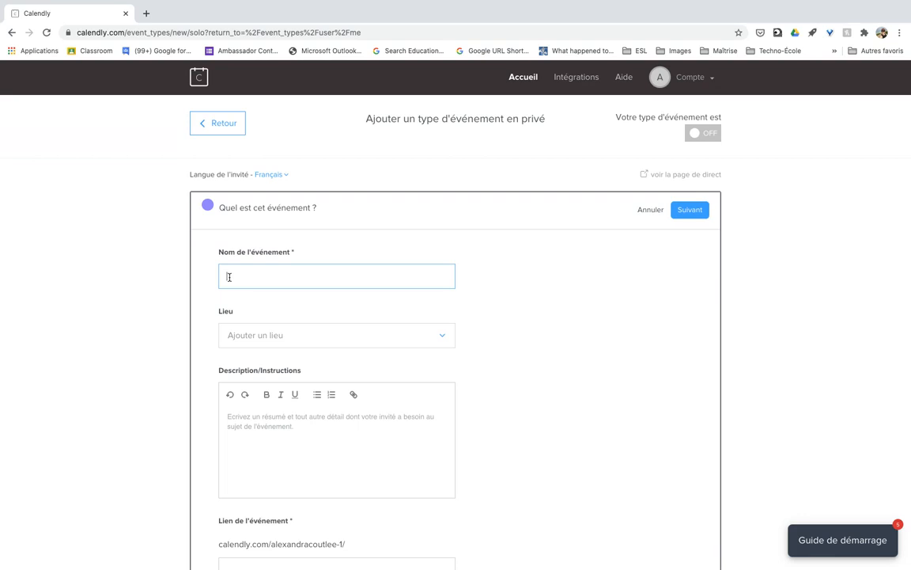
type("rencontre")
Set the event's location to Réunion en privé with Bureau as the place
left_click(343, 339)
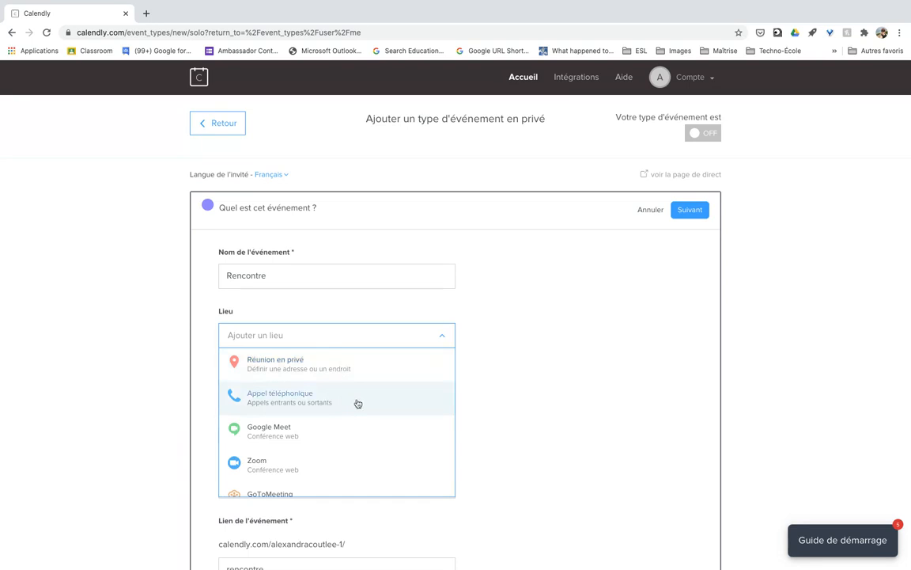
scroll(356, 404, "down", 1)
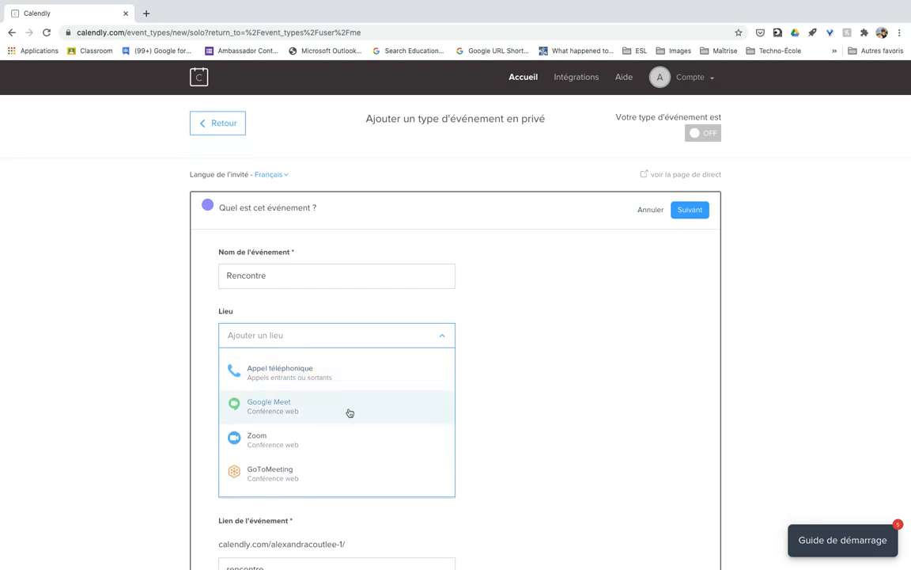
scroll(348, 412, "down", 1)
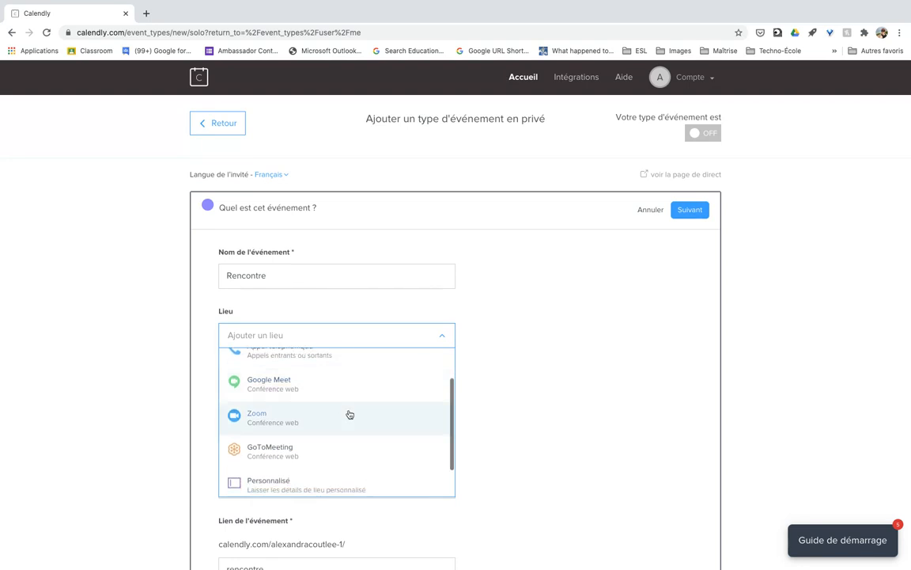
scroll(355, 456, "down", 1)
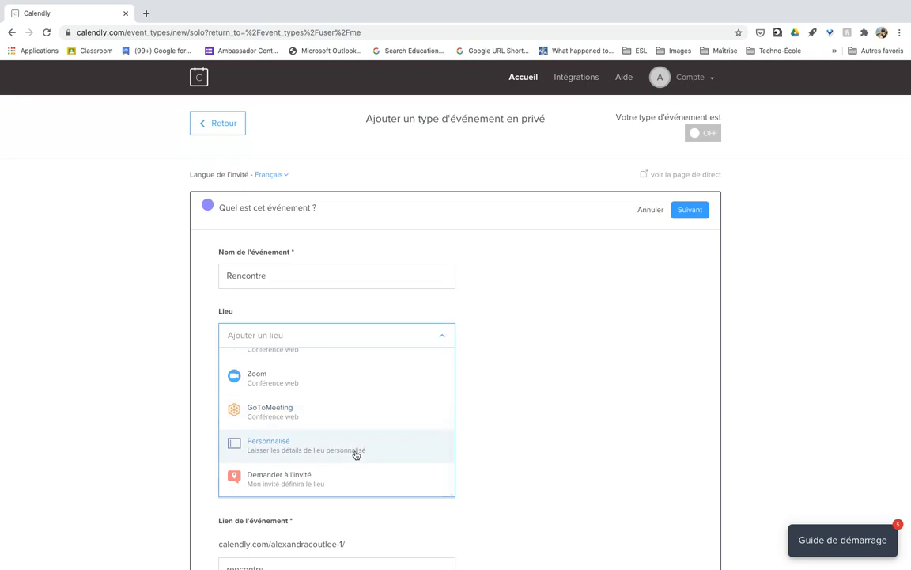
scroll(356, 453, "up", 3)
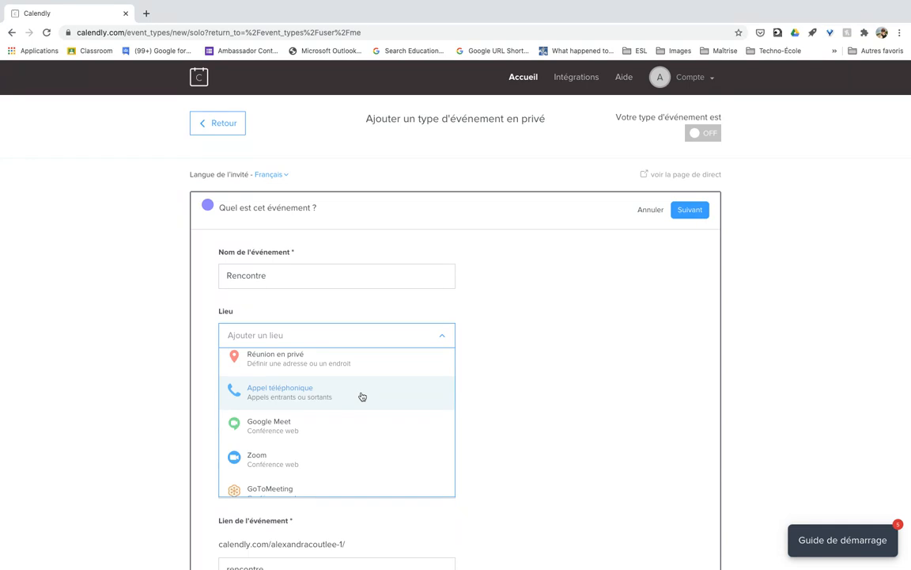
scroll(362, 396, "down", 2)
scroll(371, 405, "up", 3)
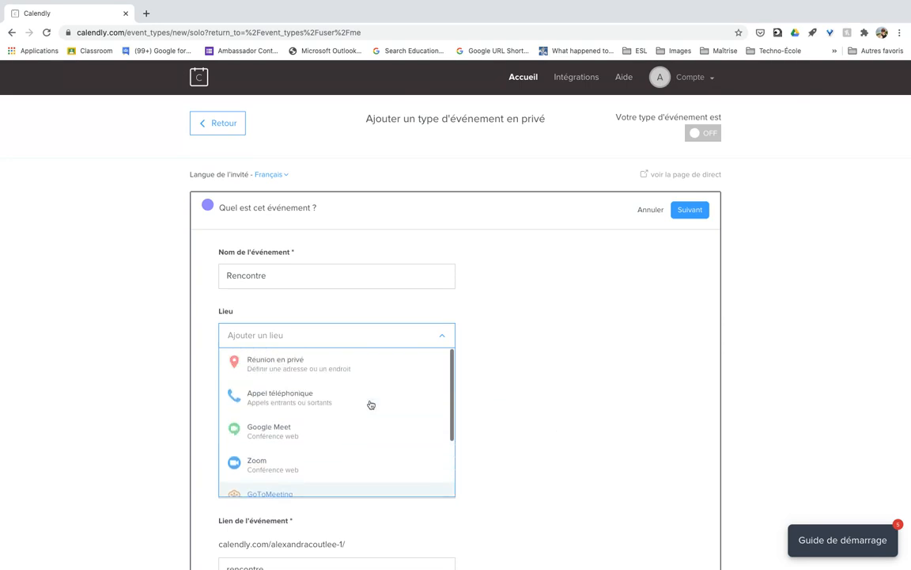
left_click(343, 365)
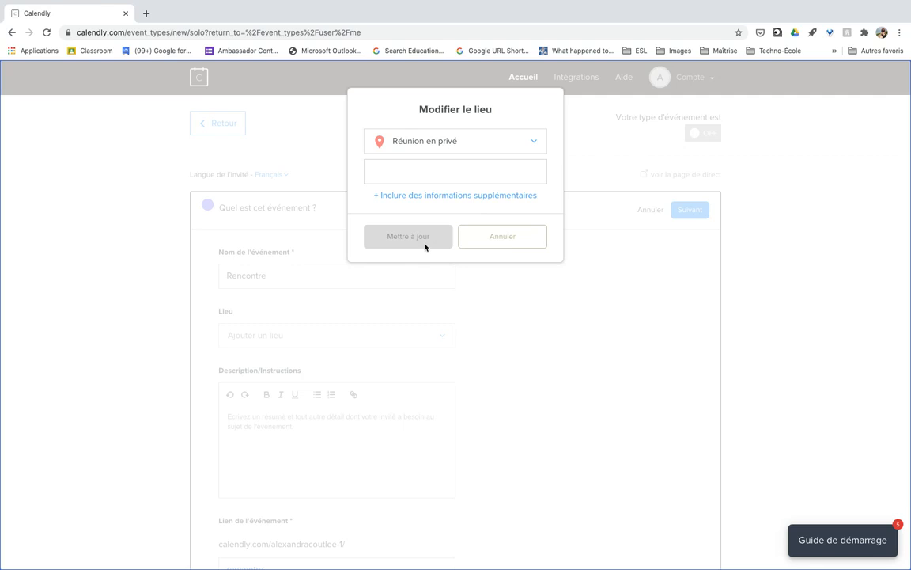
left_click(458, 175)
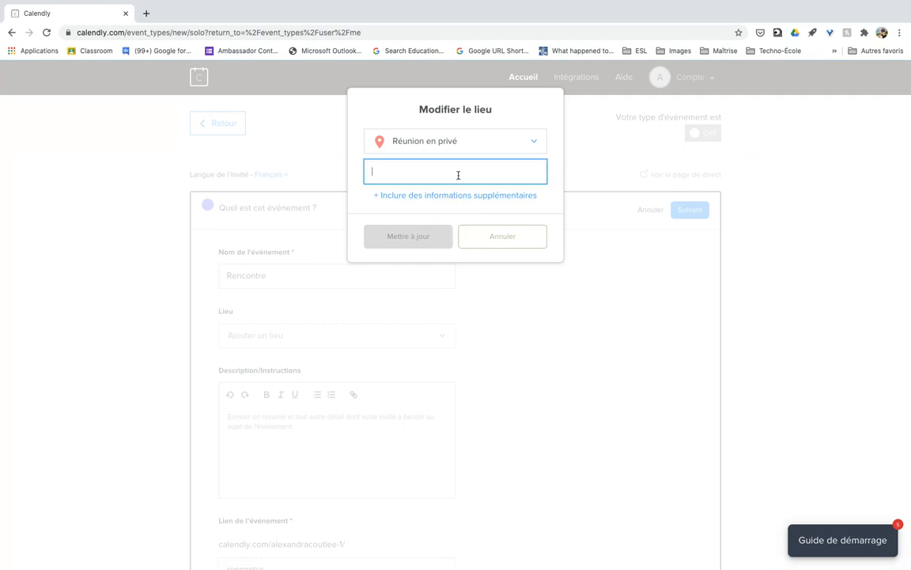
type("Bureau")
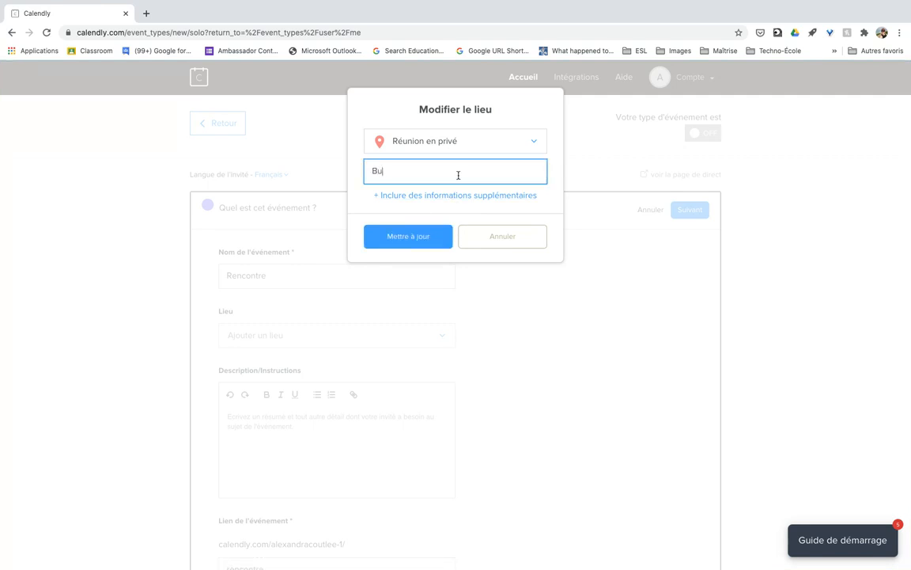
left_click(423, 238)
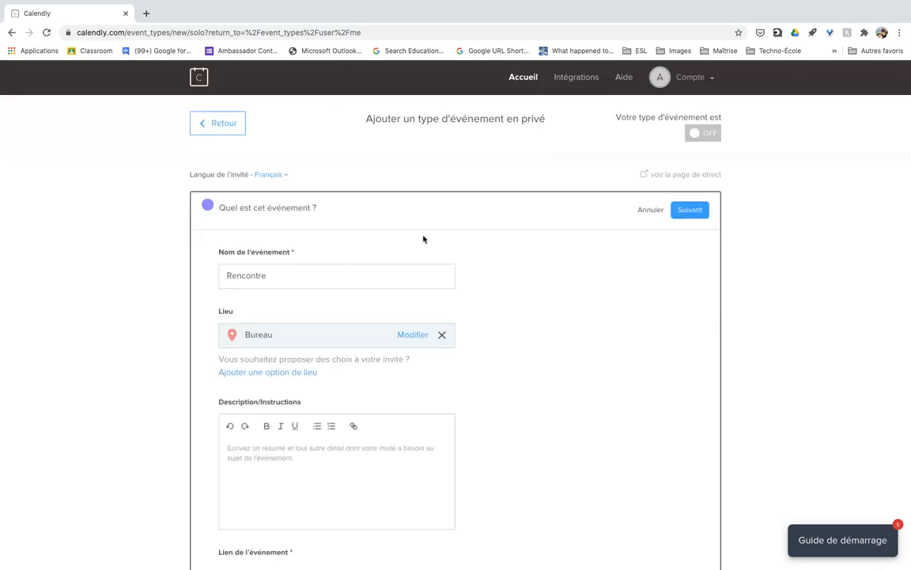
Open an additional location choice, review the description and event link fields, and save the event details
scroll(522, 370, "down", 1)
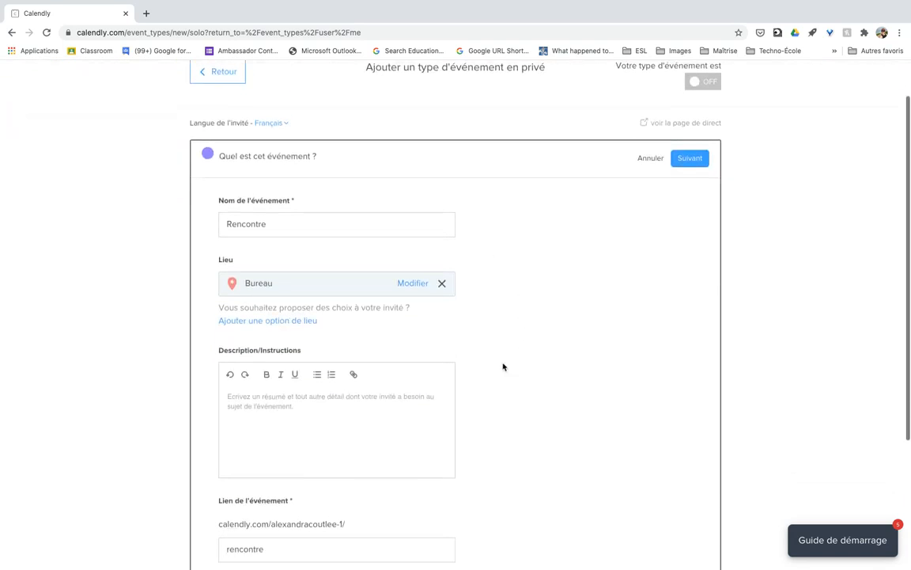
left_click(264, 319)
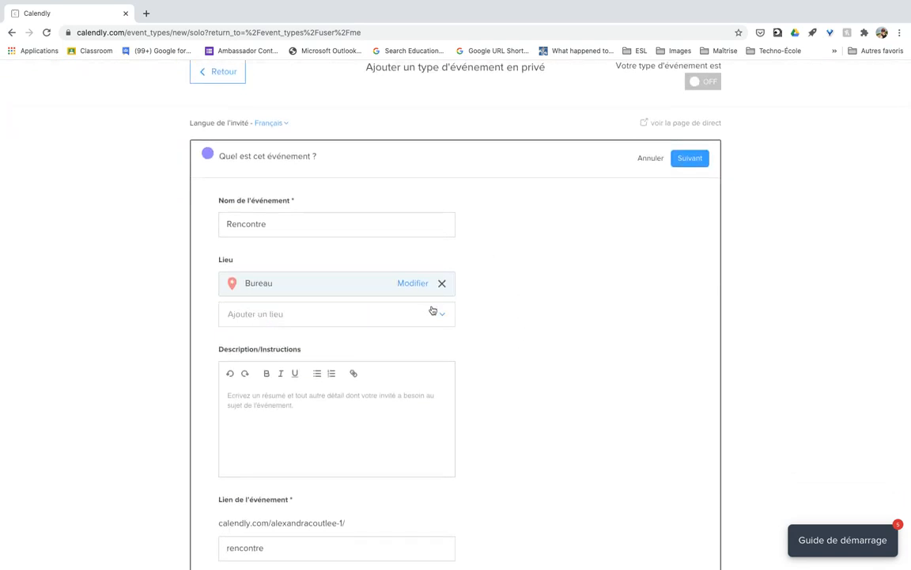
scroll(499, 364, "down", 3)
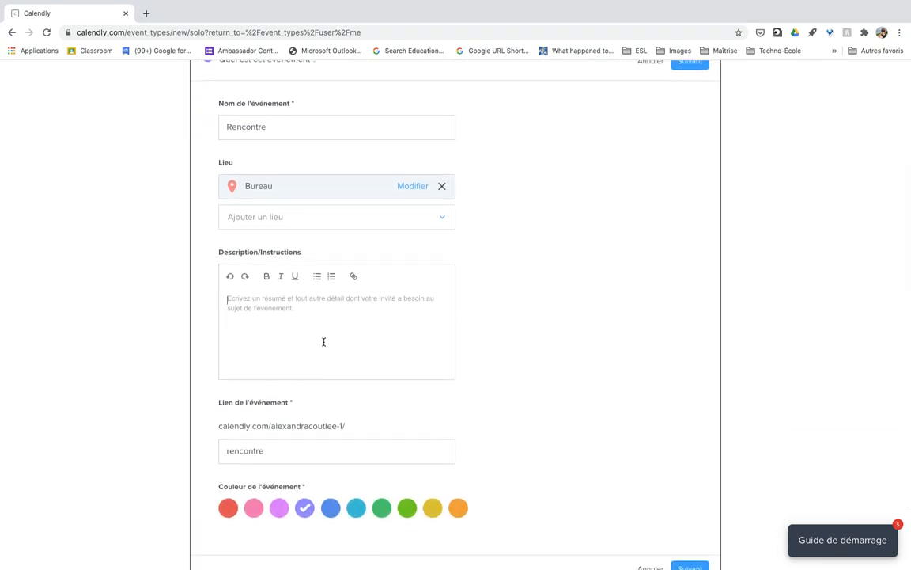
scroll(313, 346, "down", 3)
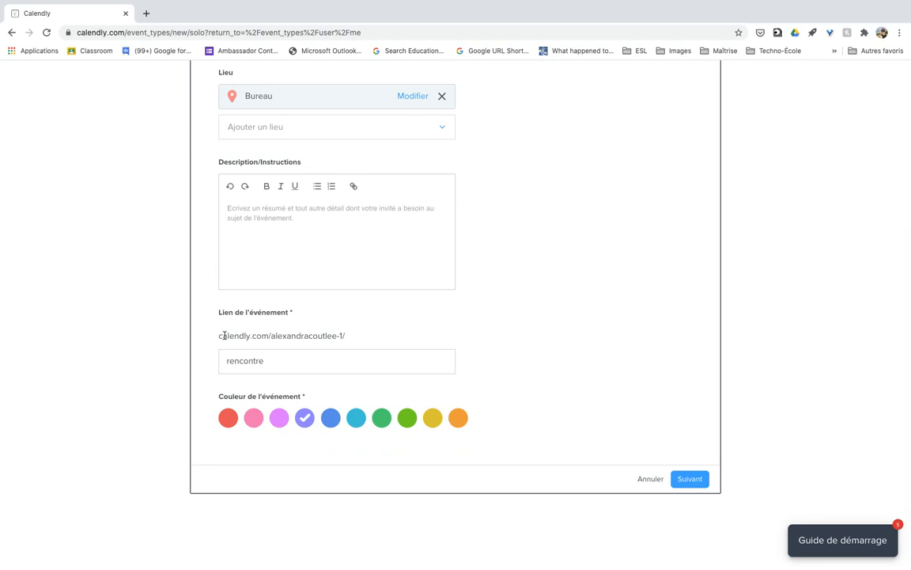
left_click_drag(218, 336, 266, 366)
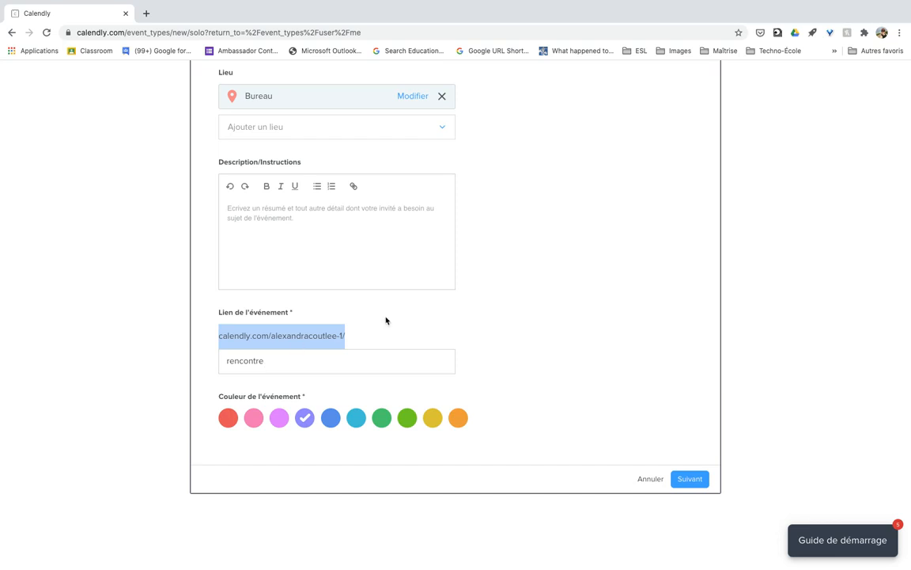
left_click(693, 480)
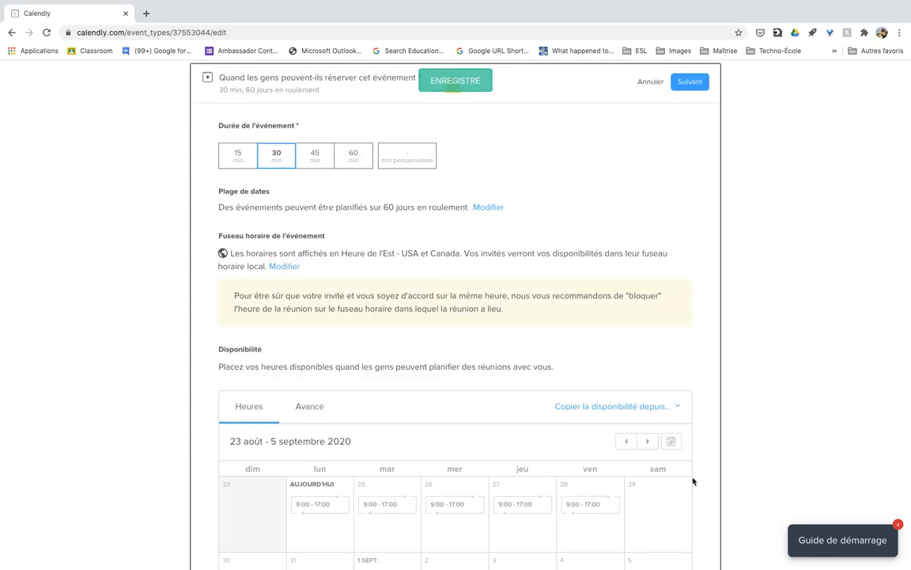
Review the event's duration, date range, time zone and availability calendar, including the editable hours for Monday 24 August
scroll(614, 234, "up", 2)
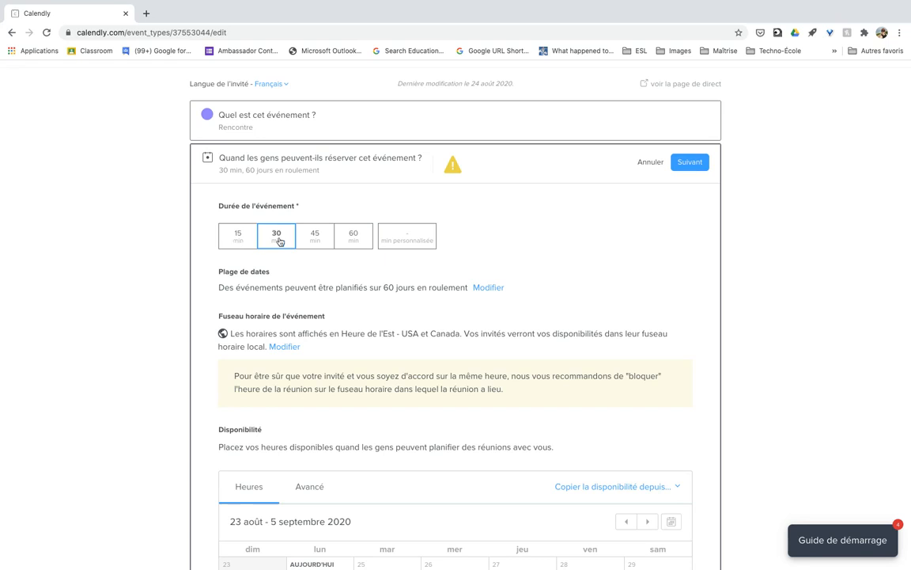
scroll(279, 240, "down", 1)
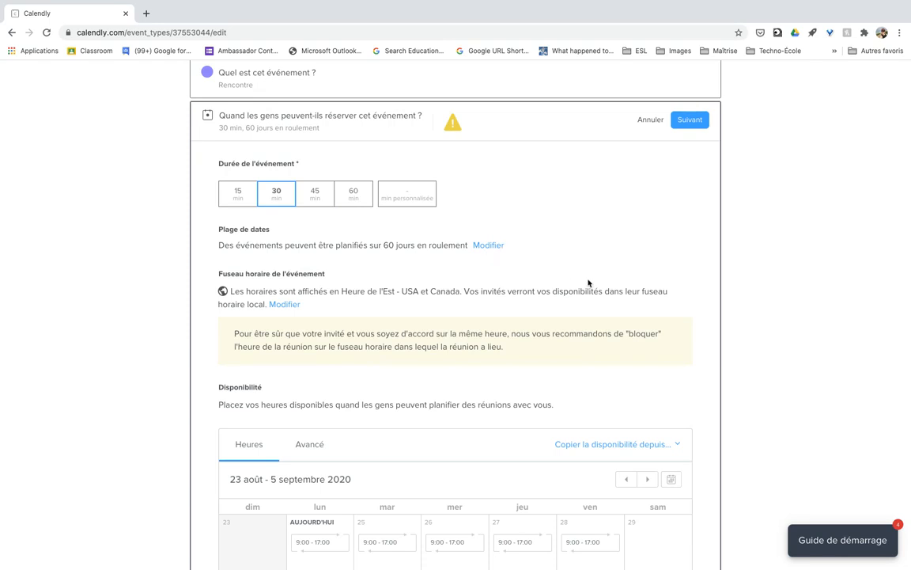
scroll(586, 245, "down", 1)
scroll(586, 245, "down", 3)
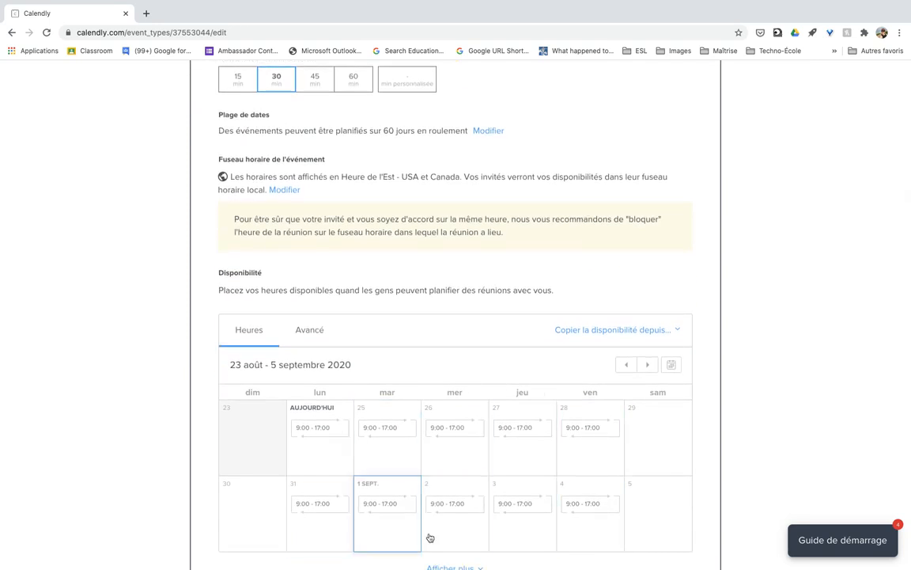
scroll(606, 264, "up", 2)
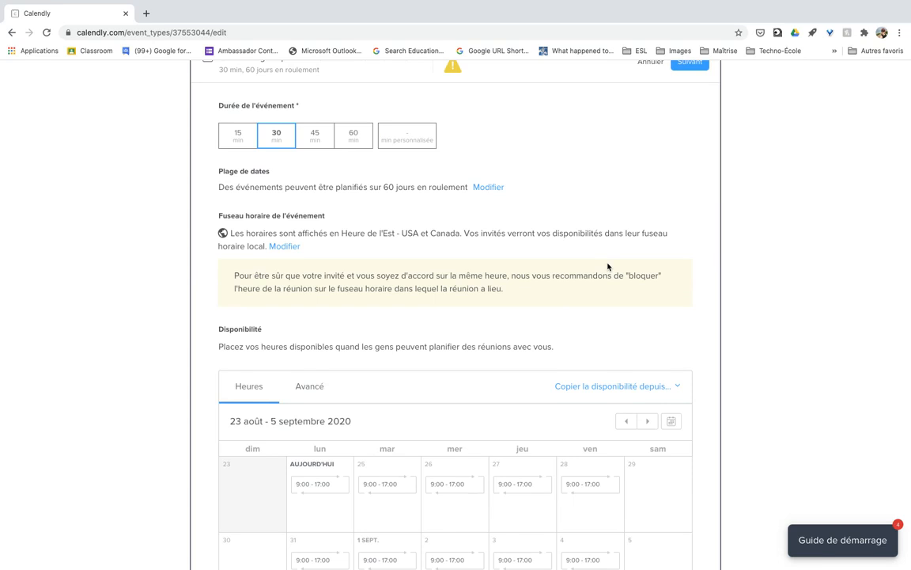
scroll(607, 266, "down", 1)
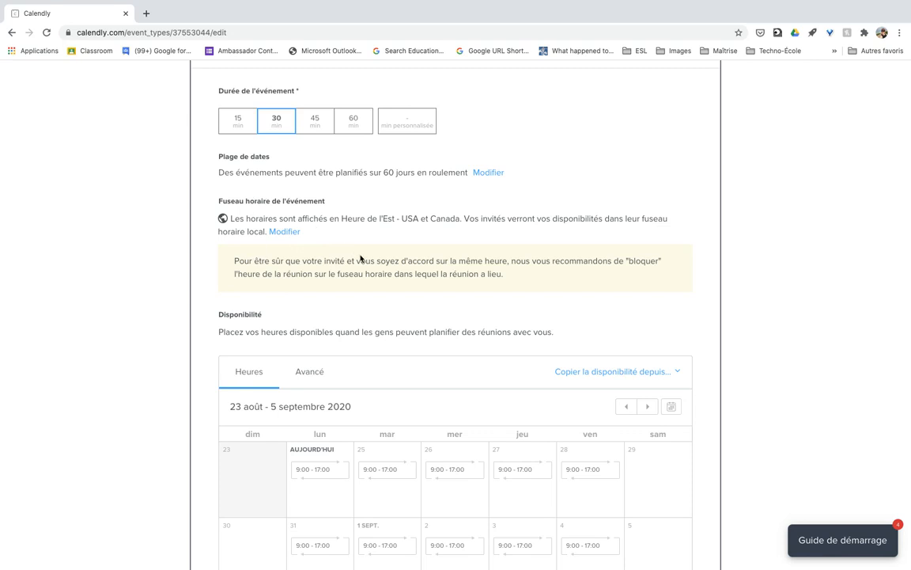
scroll(361, 259, "down", 3)
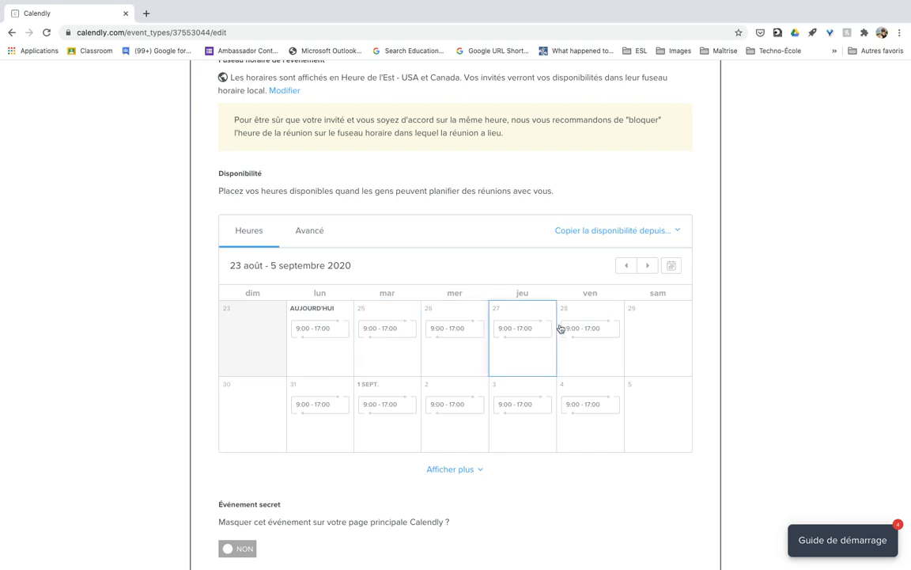
left_click(331, 347)
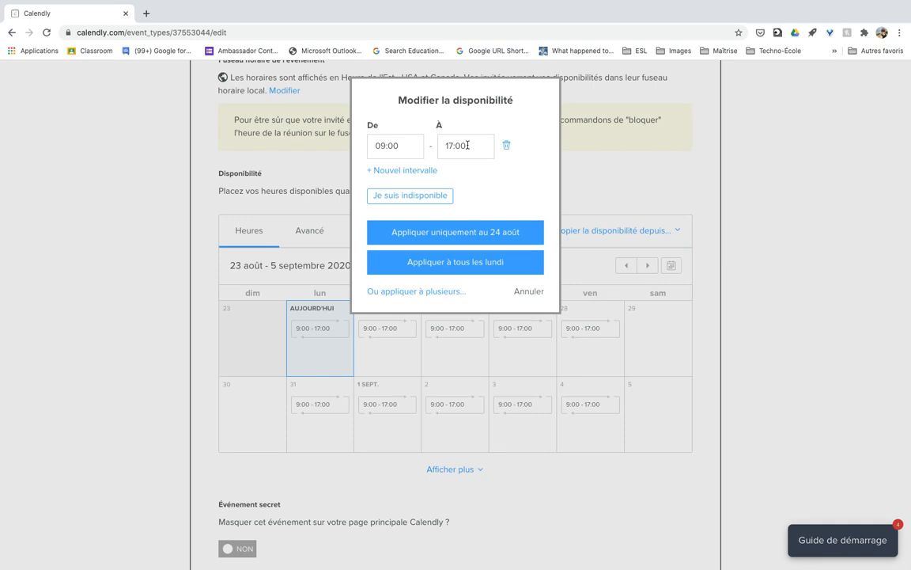
left_click(669, 171)
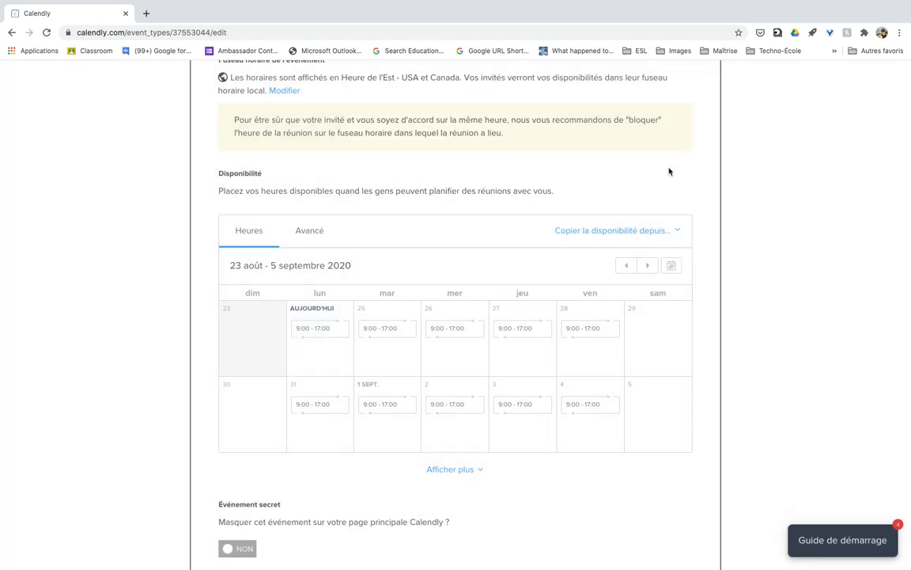
Save the event's scheduling settings and look over the additional options for questions, notifications, confirmation and payments
scroll(669, 171, "down", 3)
left_click(695, 480)
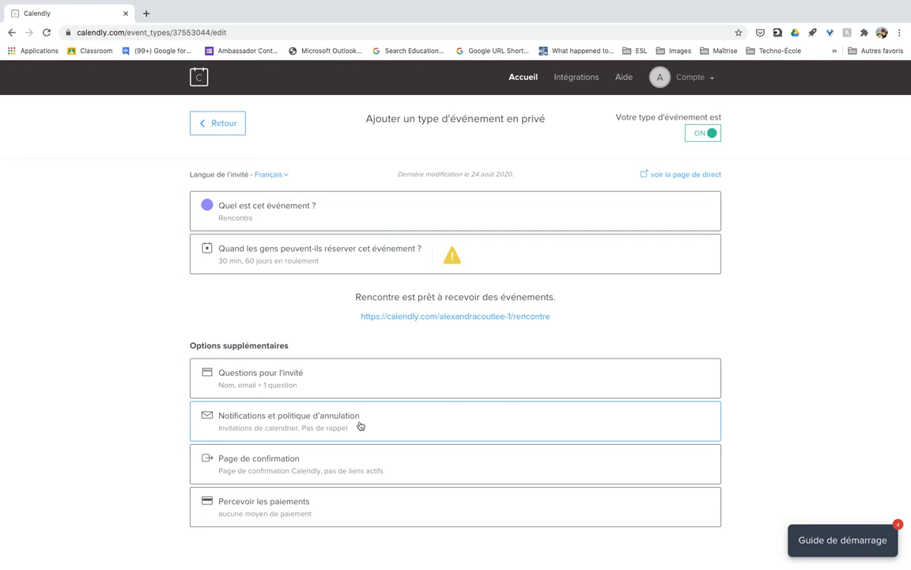
scroll(360, 426, "down", 1)
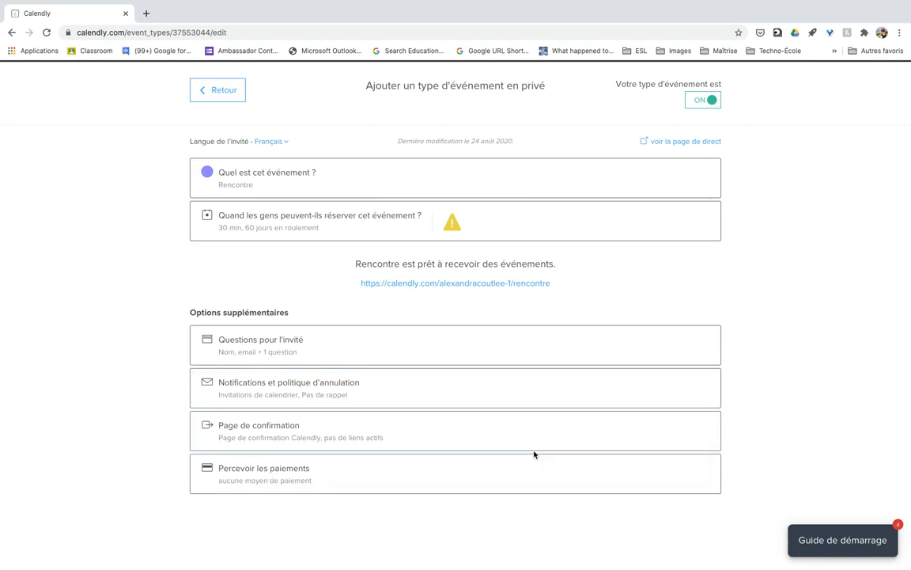
scroll(534, 454, "up", 1)
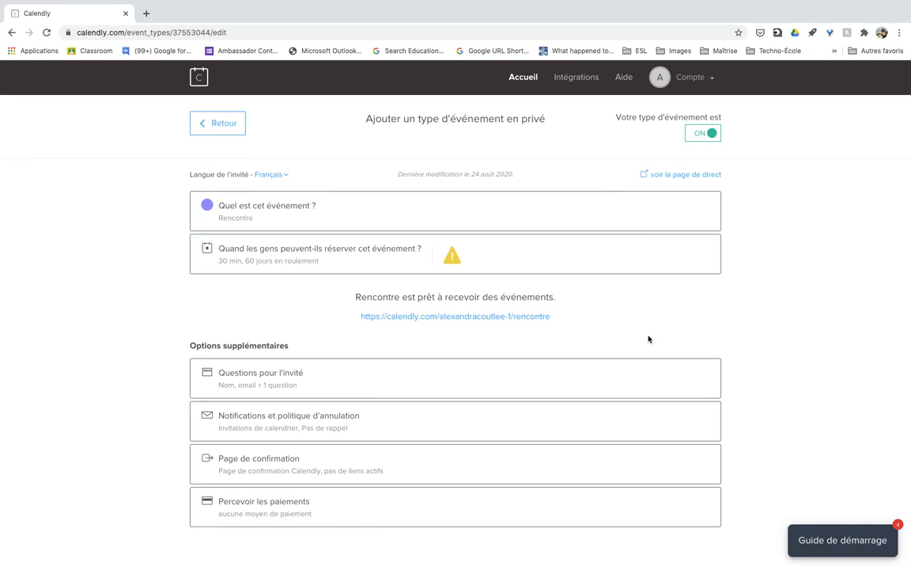
Return to the event types overview, open the account's public booking page and highlight the account part of its web address
left_click(208, 134)
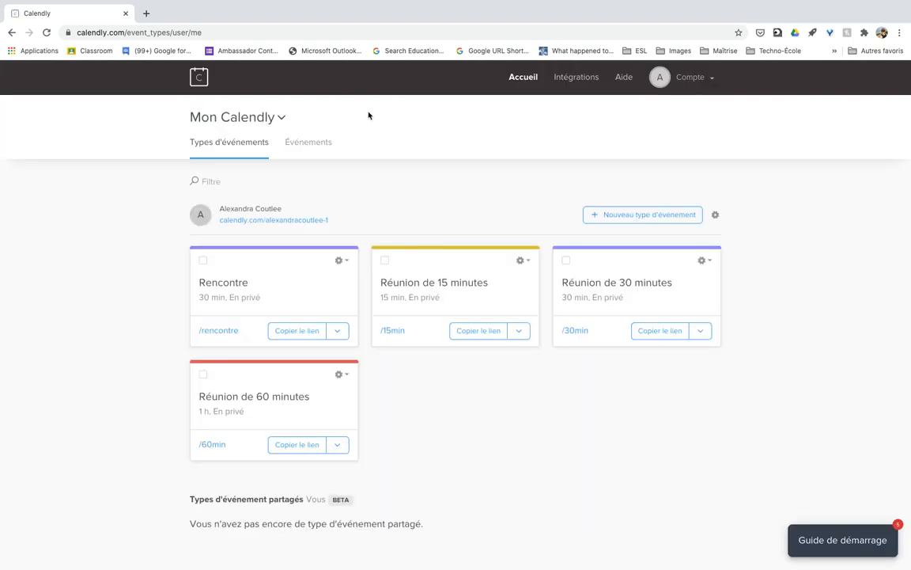
left_click(290, 222)
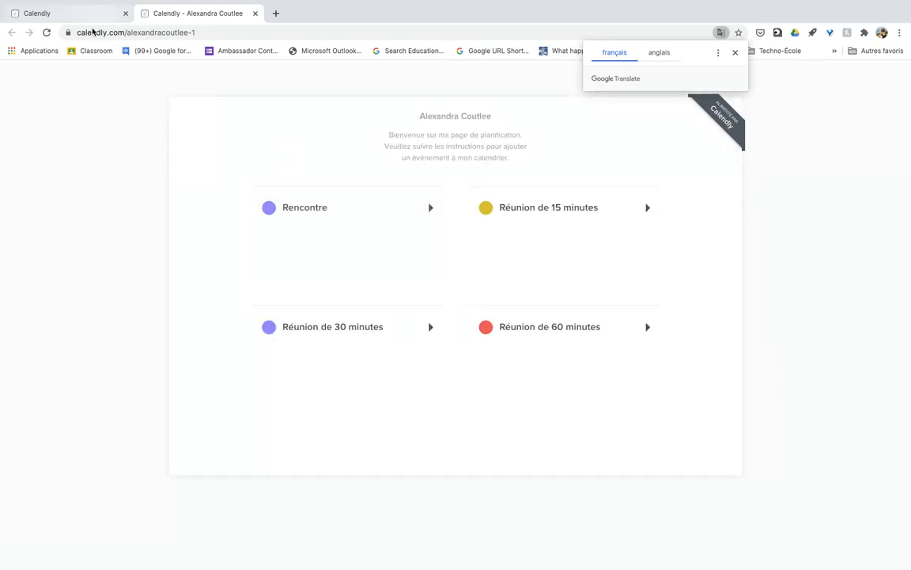
left_click_drag(128, 33, 205, 33)
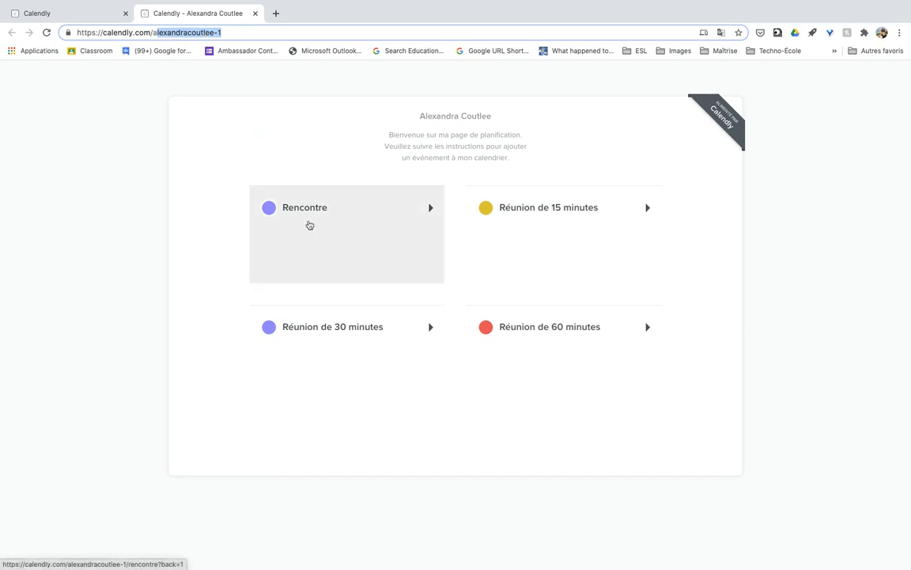
Select the 1:30pm slot on Tuesday 25 August 2020 for the Rencontre event and look over the invitee details form without filling it in
left_click(309, 225)
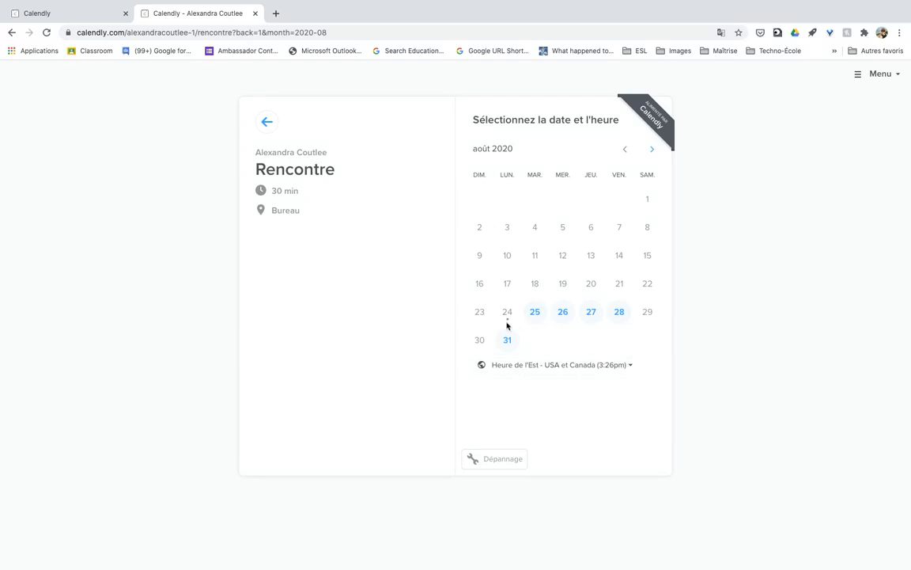
left_click(534, 311)
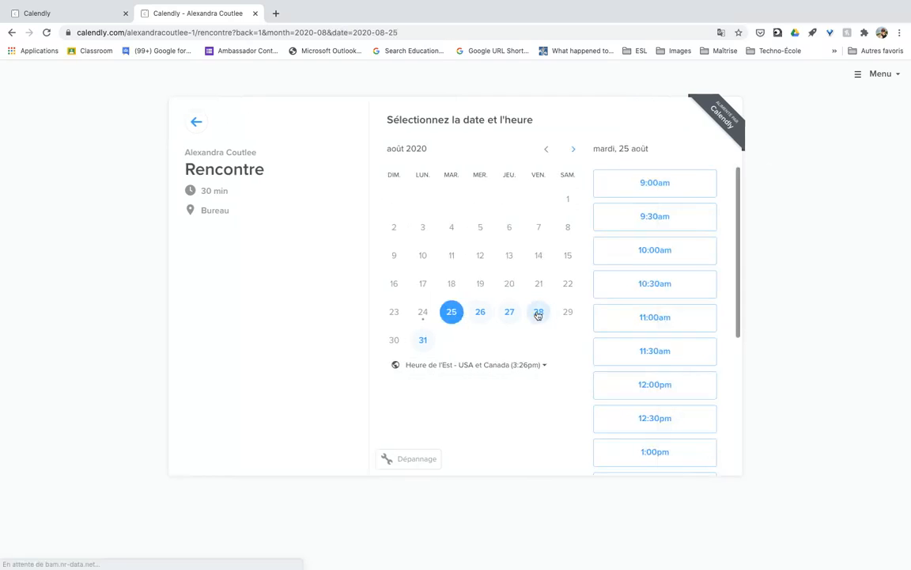
scroll(671, 316, "down", 3)
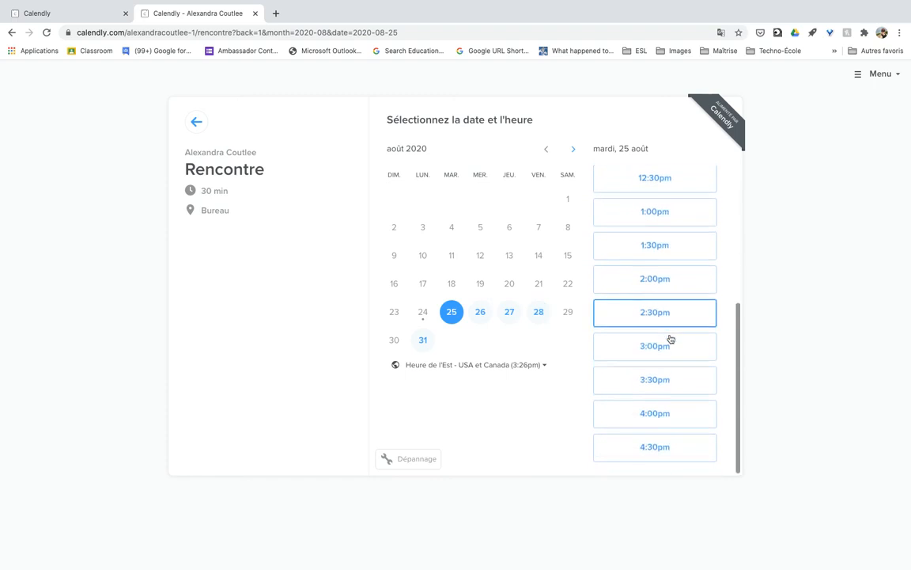
left_click(666, 246)
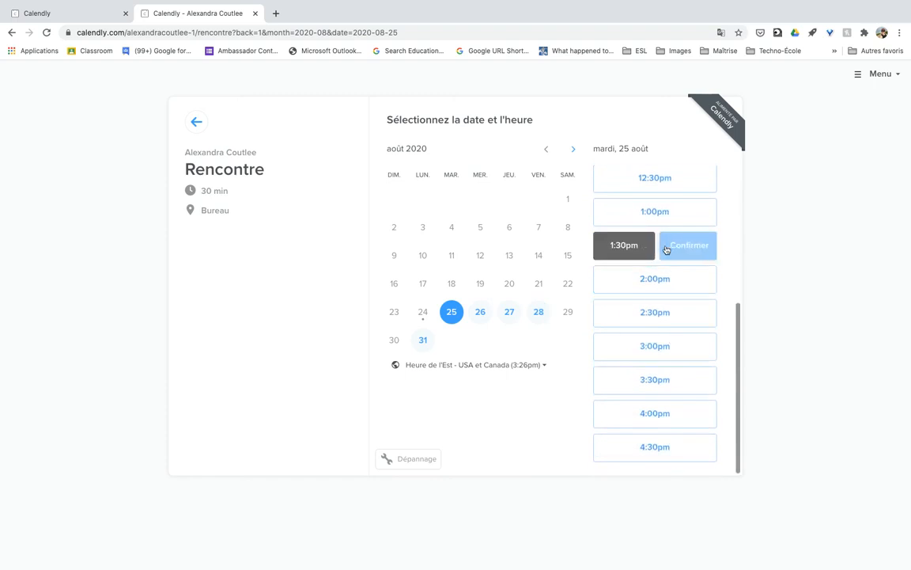
left_click(677, 248)
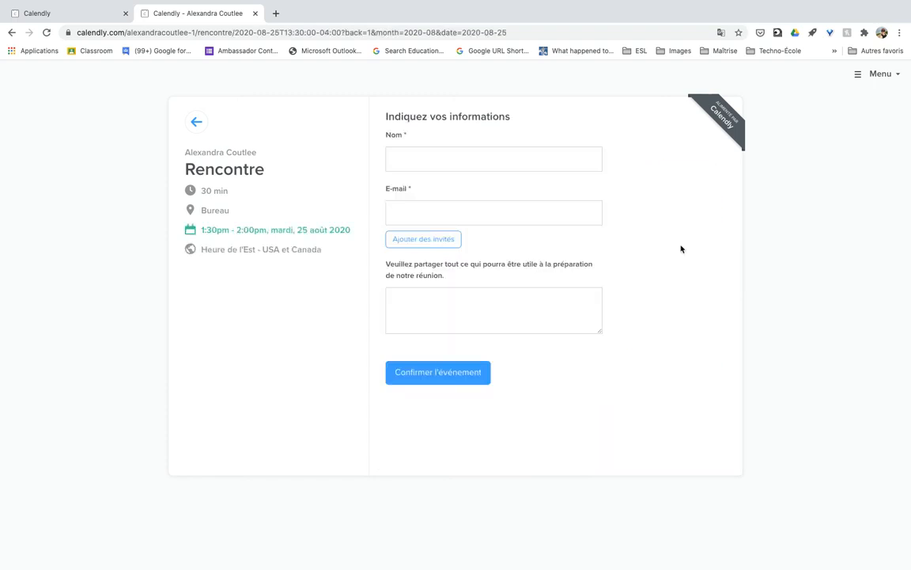
left_click(466, 163)
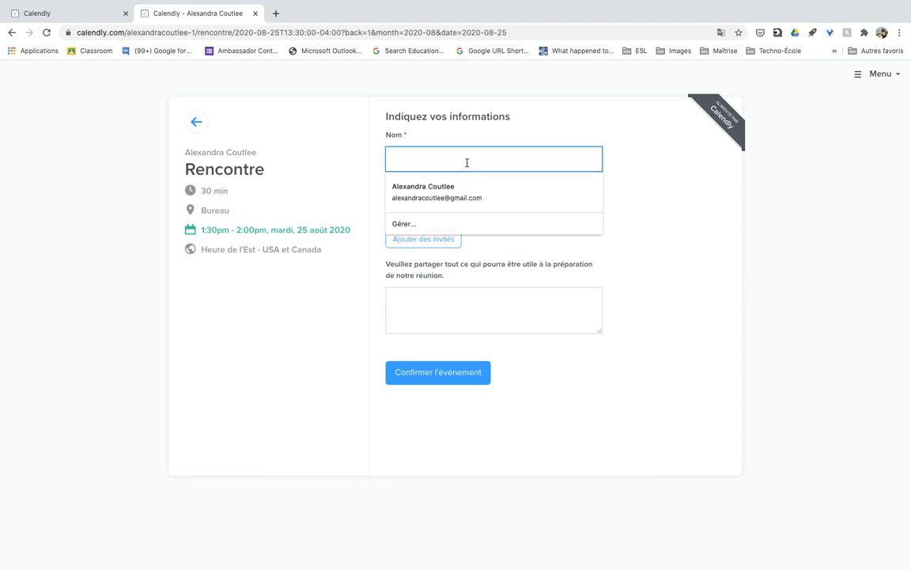
left_click(412, 128)
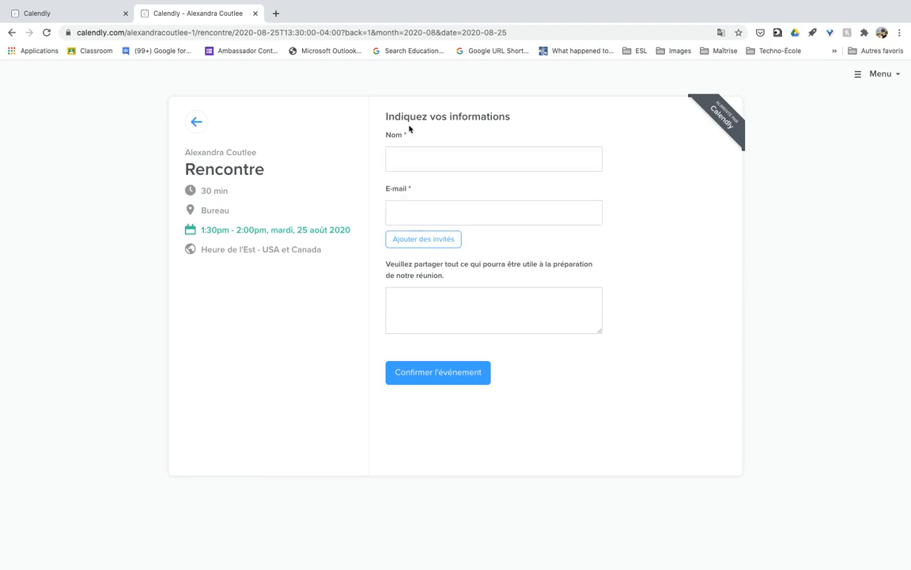